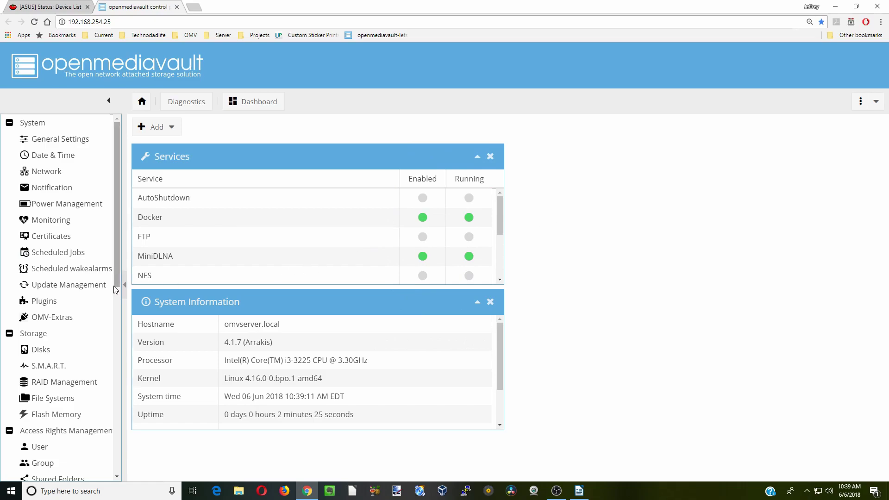
Step: Install the openmediavault-virtualbox 4.1 plugin found by searching 'virt', then close the install log
left_click(78, 301)
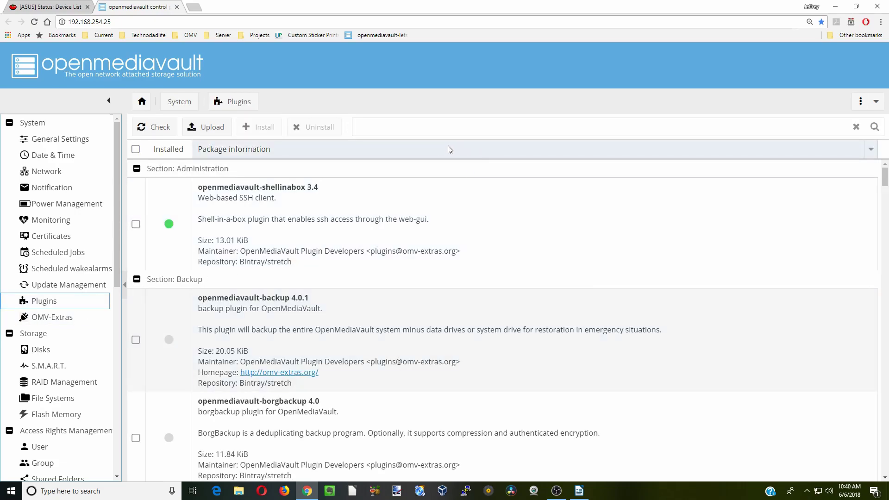
left_click(428, 126)
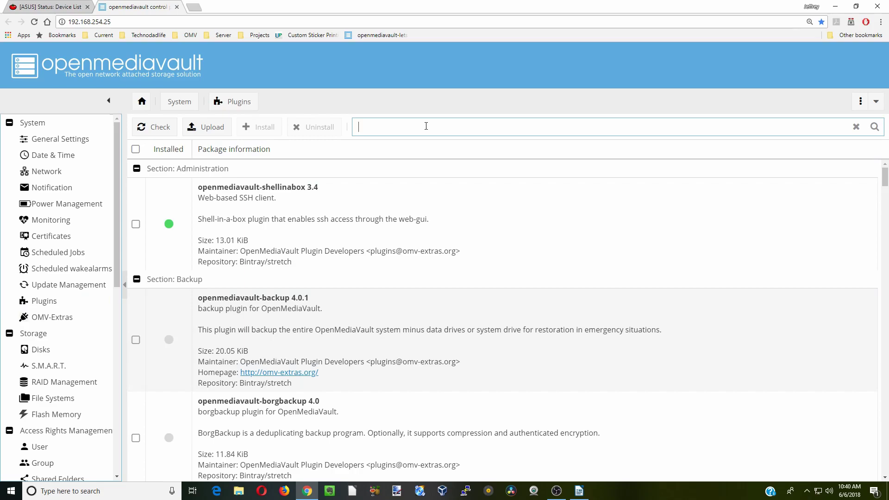
type("virt")
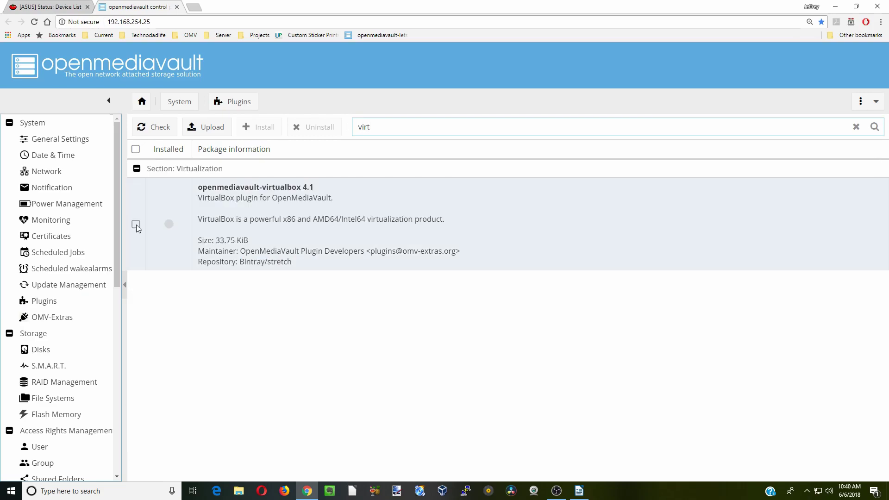
left_click(136, 224)
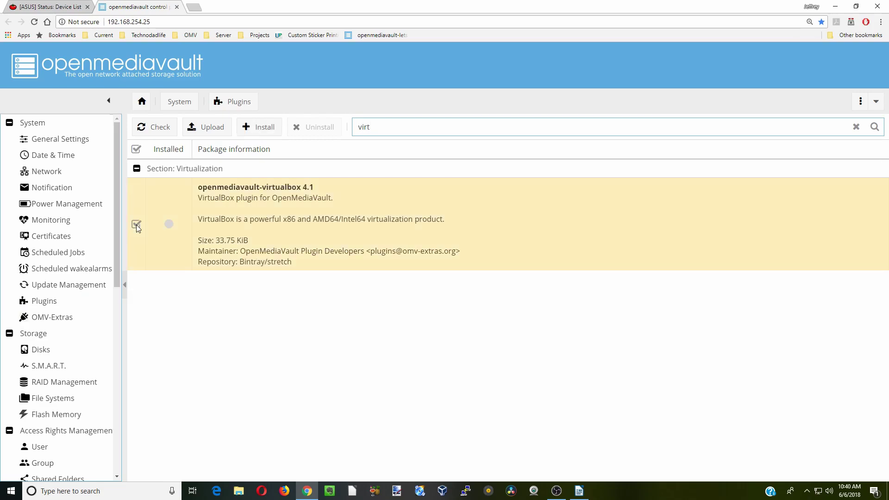
left_click(268, 130)
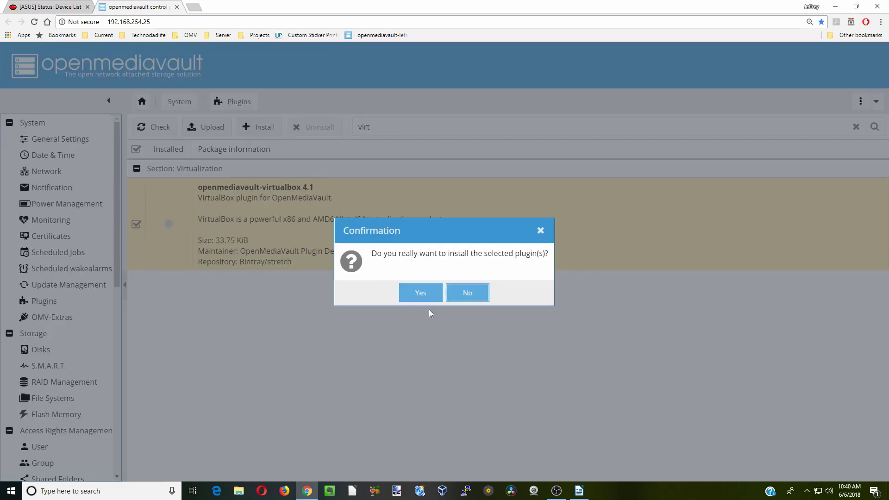
left_click(421, 293)
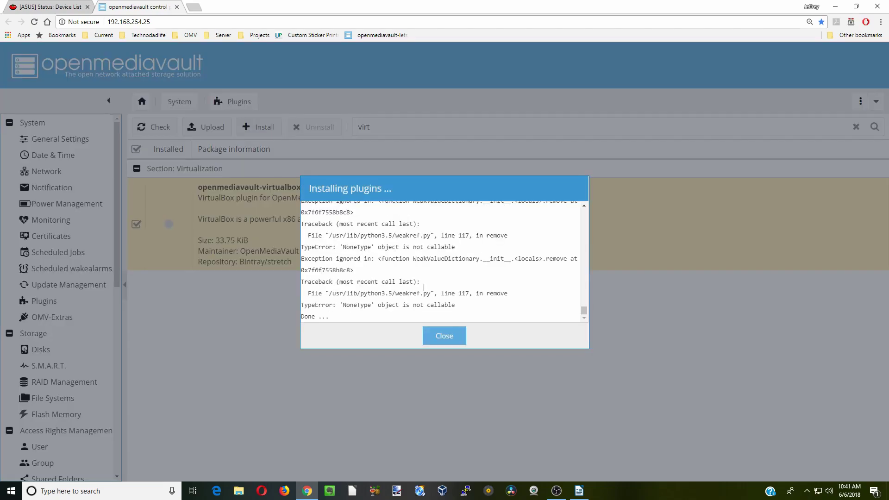
left_click(445, 342)
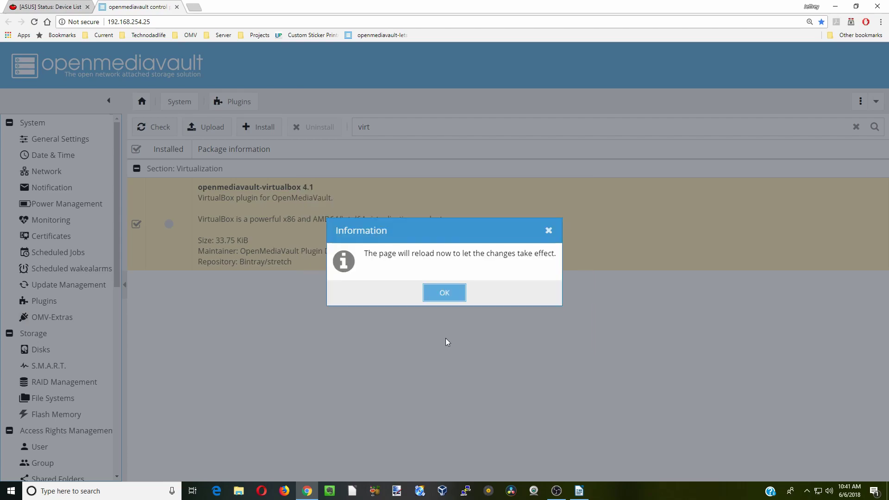
left_click(447, 293)
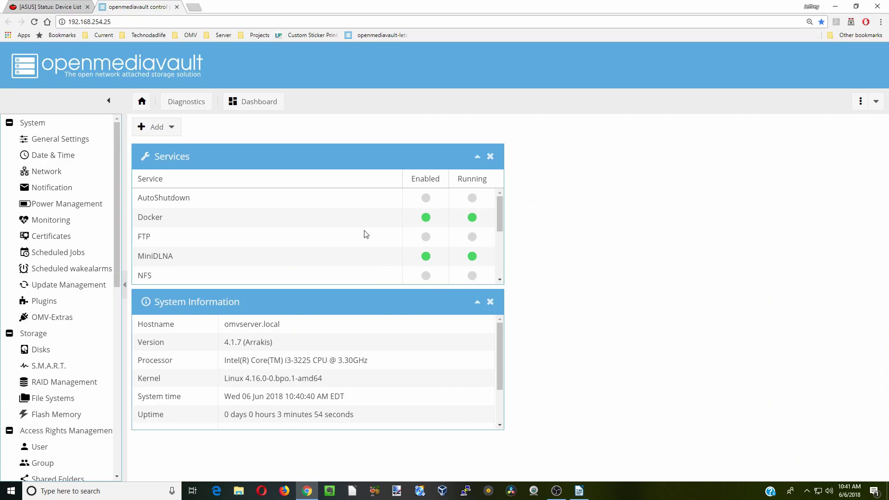
Step: Switch on the Enable and Advanced configuration toggles in Services > VirtualBox
scroll(364, 234, "down", 3)
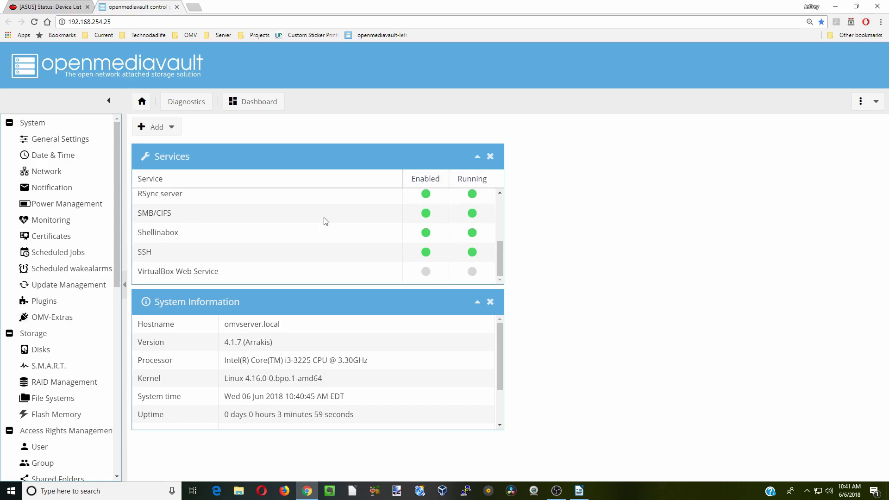
left_click_drag(118, 281, 151, 460)
left_click(71, 307)
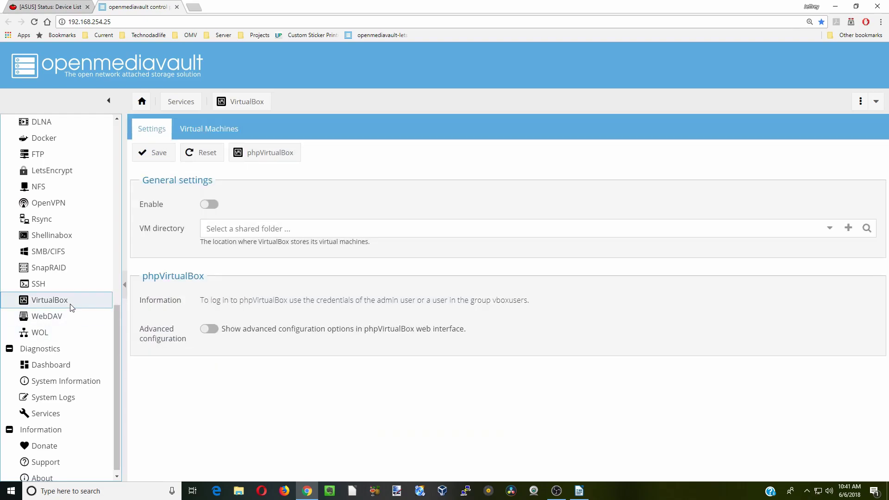
left_click(212, 206)
left_click(214, 328)
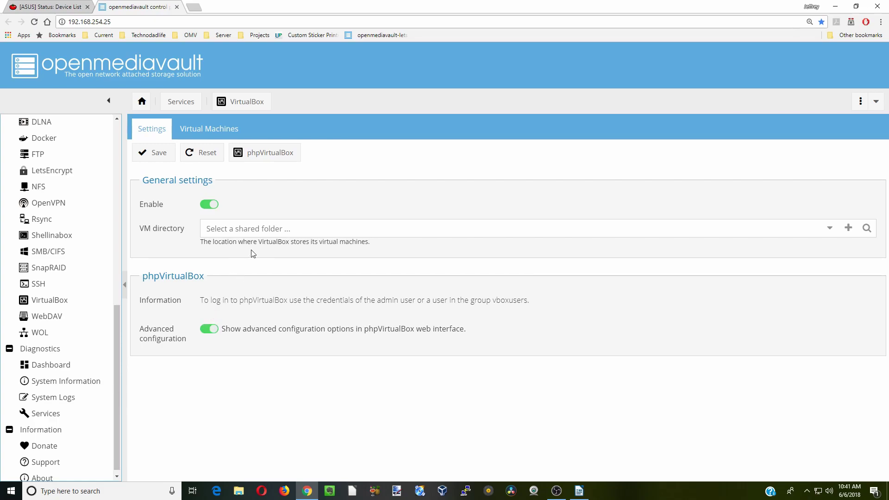
scroll(133, 321, "up", 6)
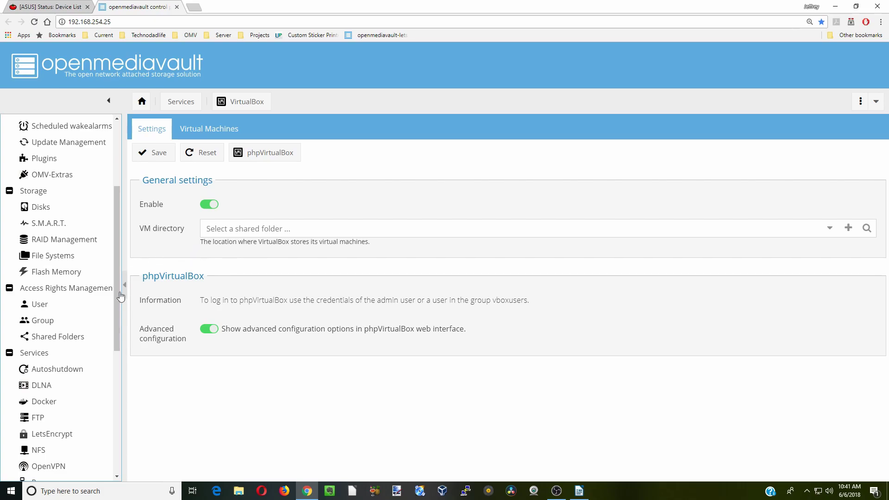
Step: Add shared folder 'virtualfolder' on Drive1 with Everyone: read/write permissions
left_click(77, 338)
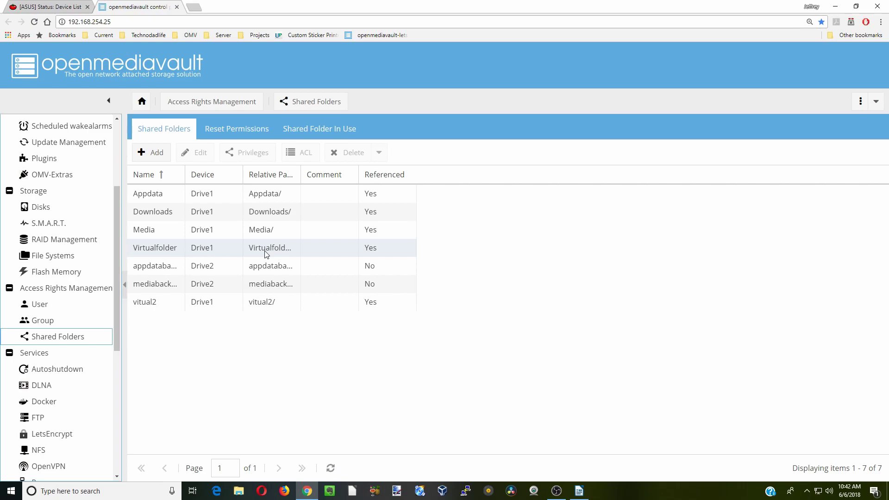
left_click(156, 158)
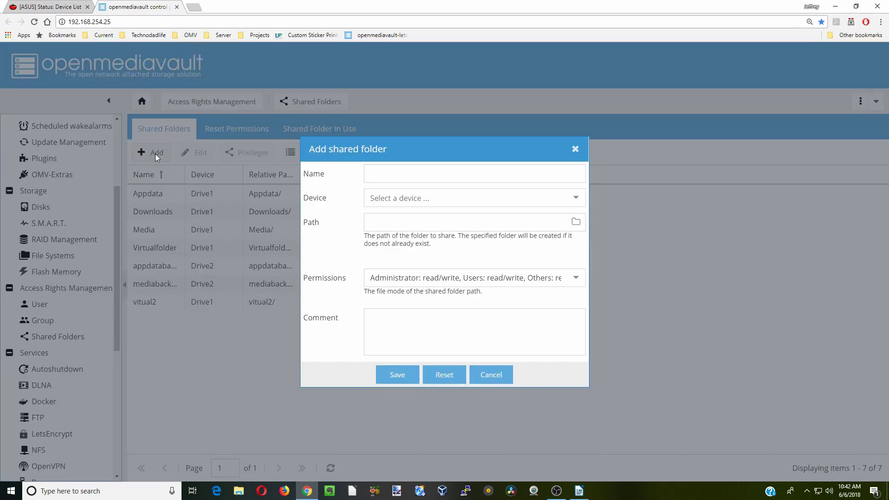
left_click(394, 176)
type("virtualfolder")
left_click(481, 199)
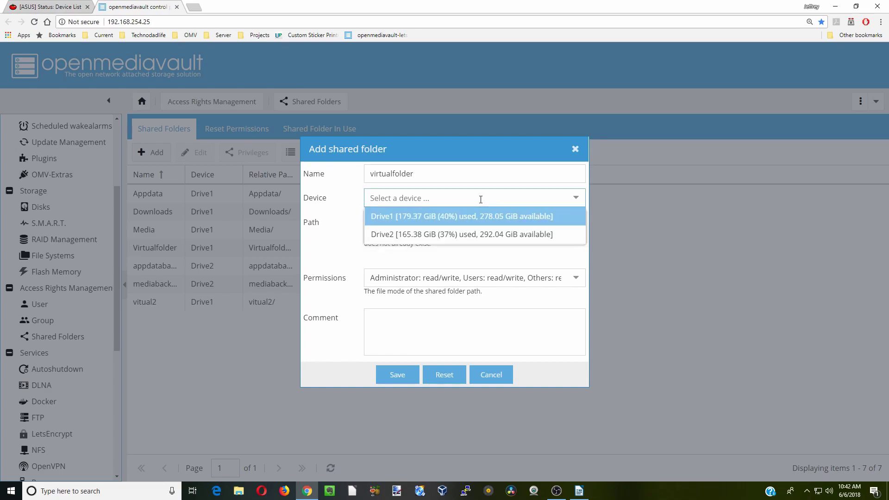
left_click(472, 222)
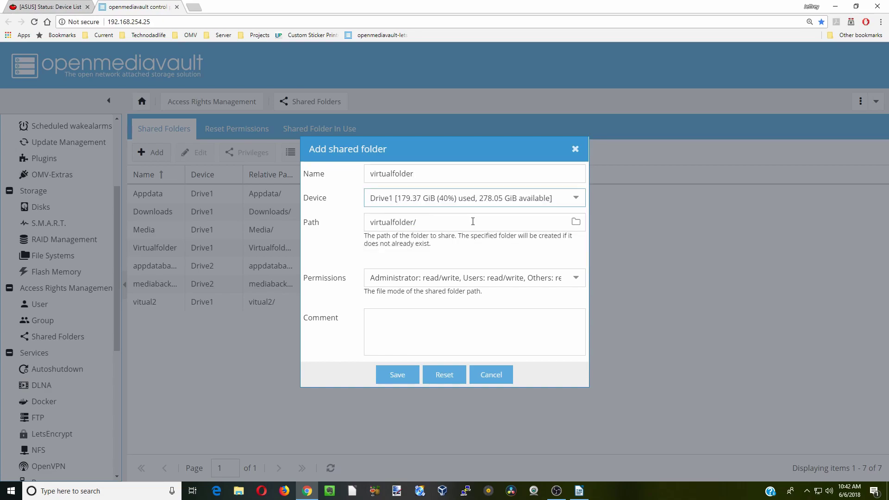
left_click(452, 280)
scroll(435, 403, "down", 2)
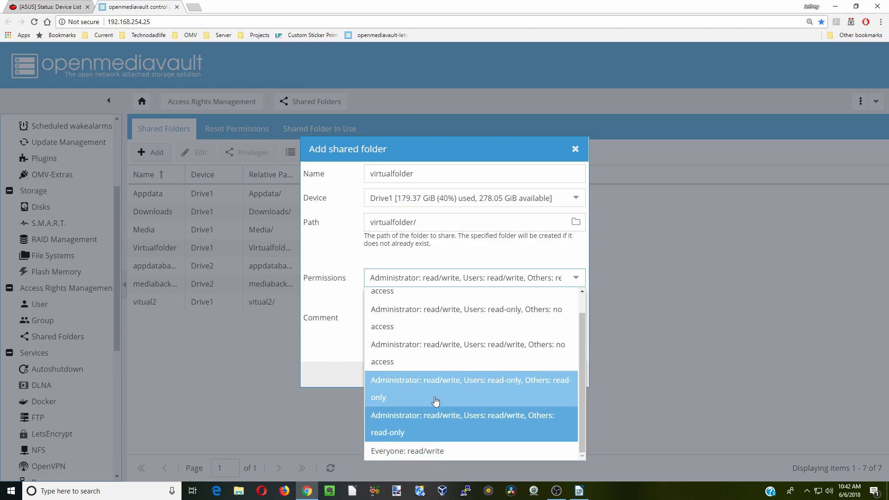
left_click(432, 450)
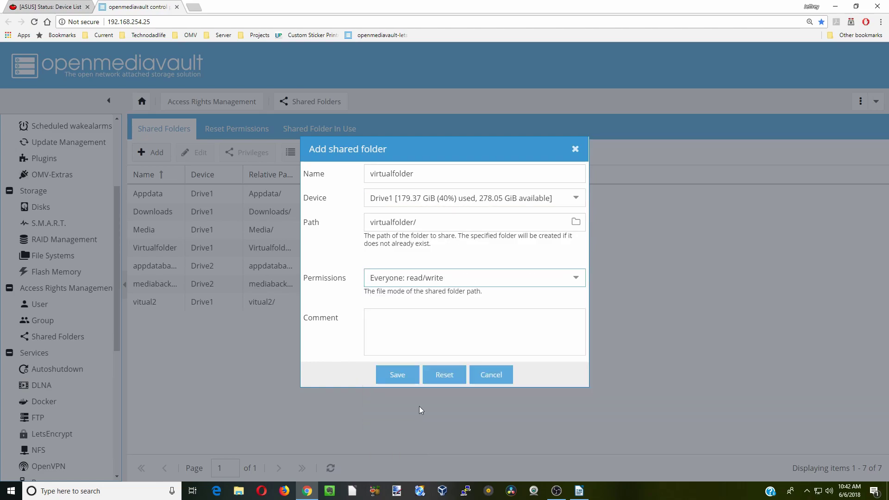
left_click(397, 375)
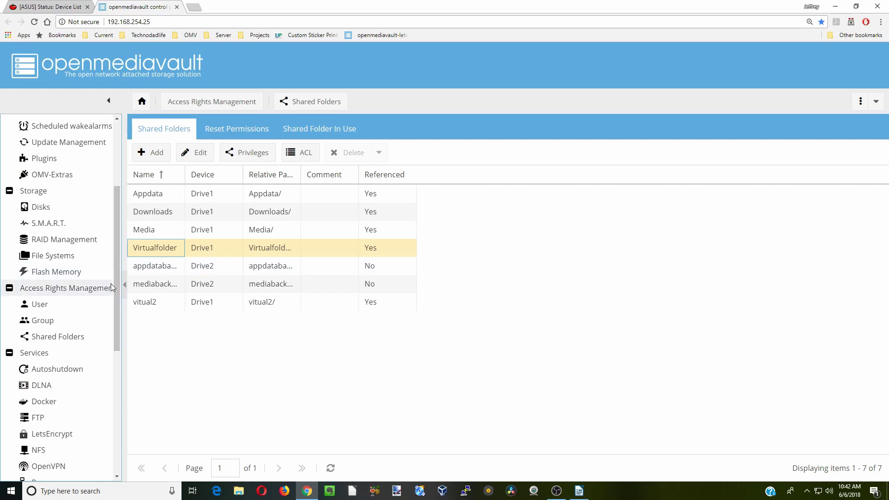
Step: Add a new SMB/CIFS share for Virtualfolder
left_click_drag(116, 289, 118, 378)
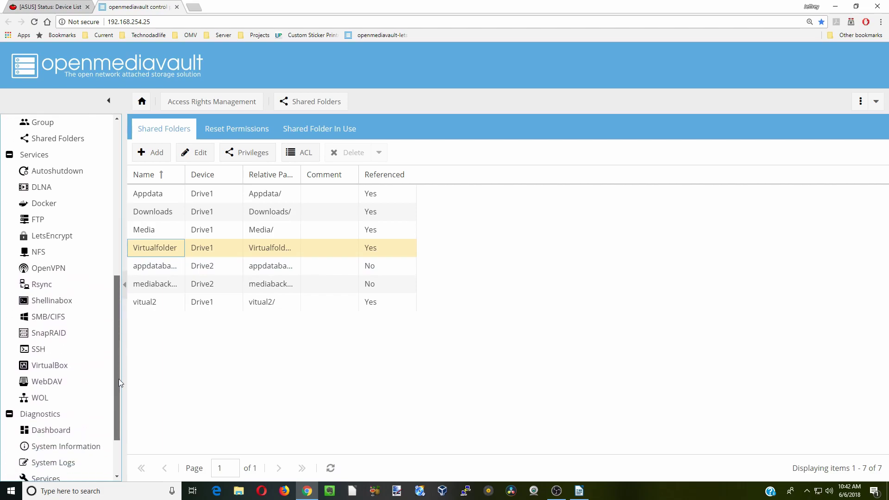
left_click(53, 318)
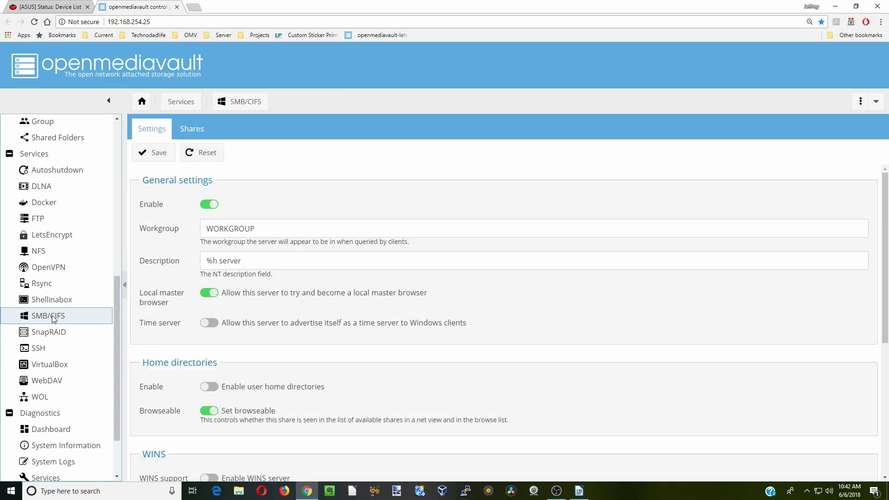
left_click(191, 132)
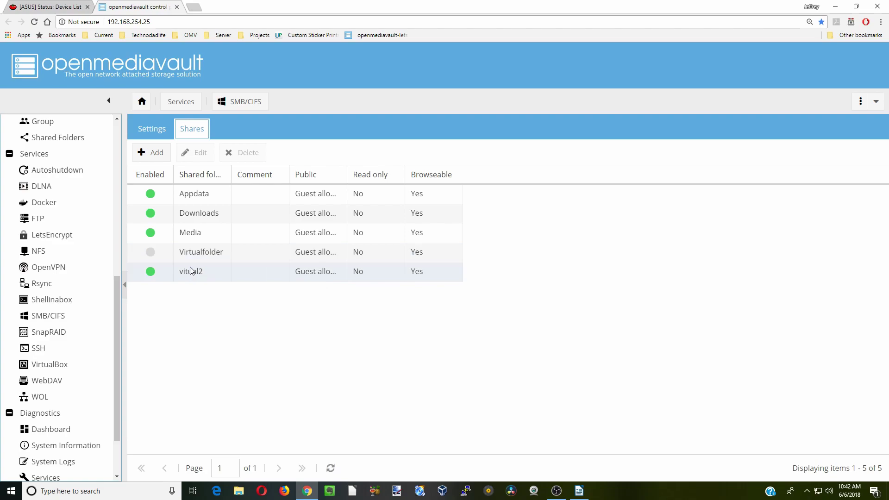
left_click(153, 154)
left_click(432, 210)
left_click(587, 208)
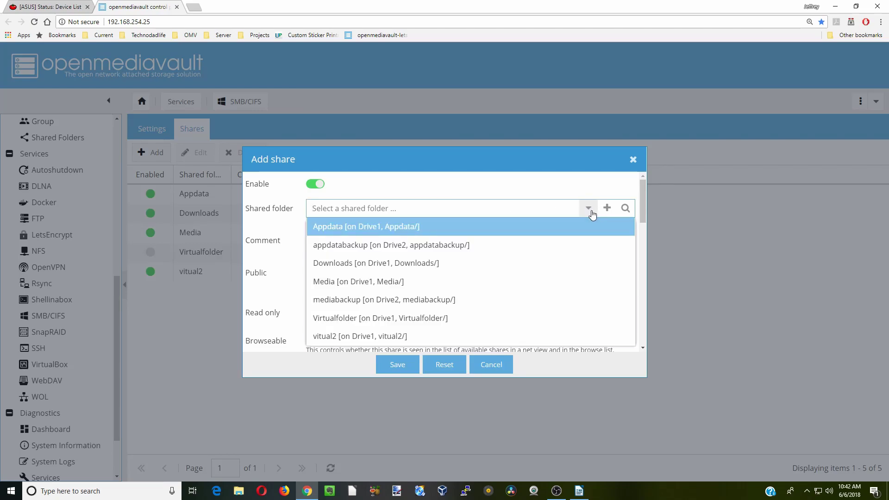
left_click(448, 321)
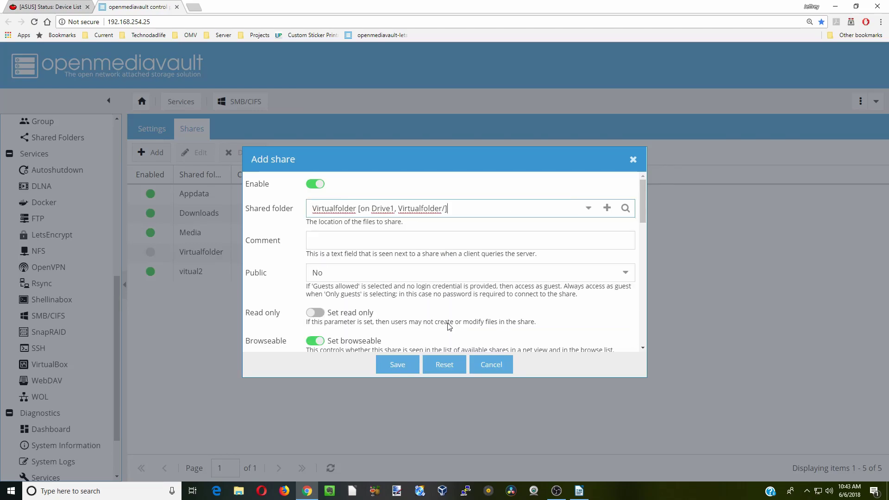
Step: Allow guests and inherit permissions on the share, save it, and apply the change
left_click(357, 273)
left_click(361, 309)
scroll(369, 307, "down", 5)
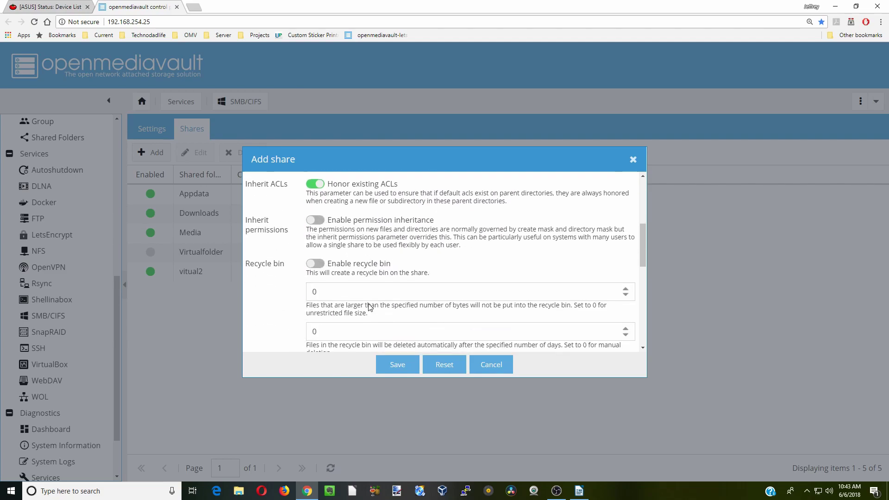
left_click(322, 221)
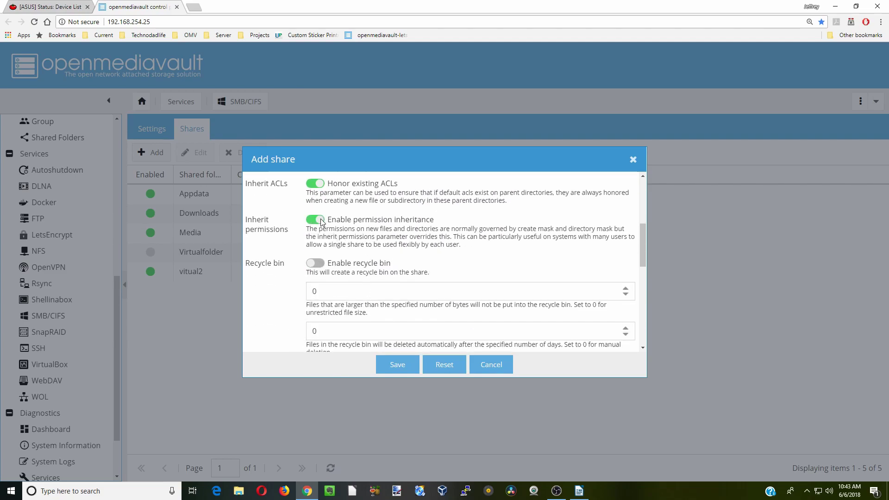
left_click(401, 367)
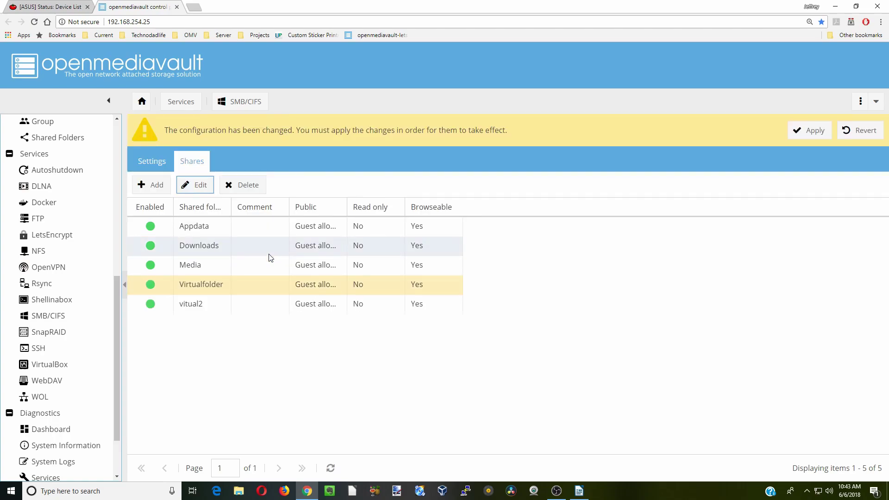
left_click(809, 135)
left_click(418, 296)
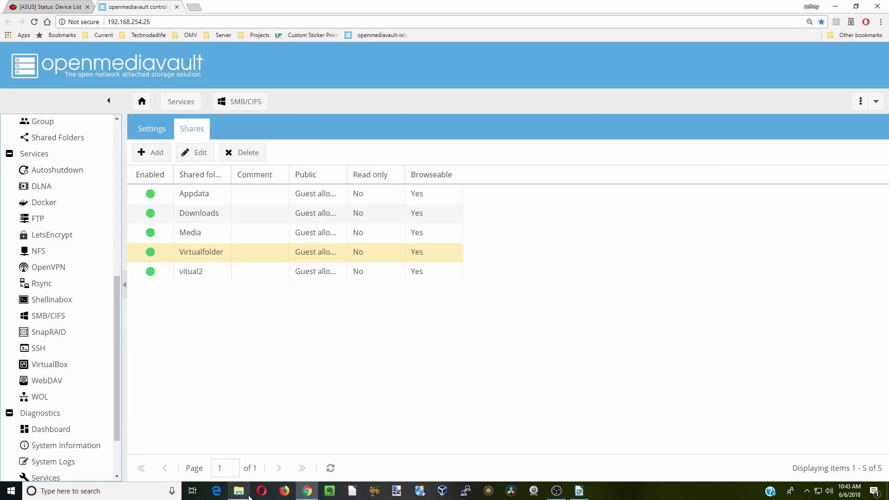
left_click(241, 496)
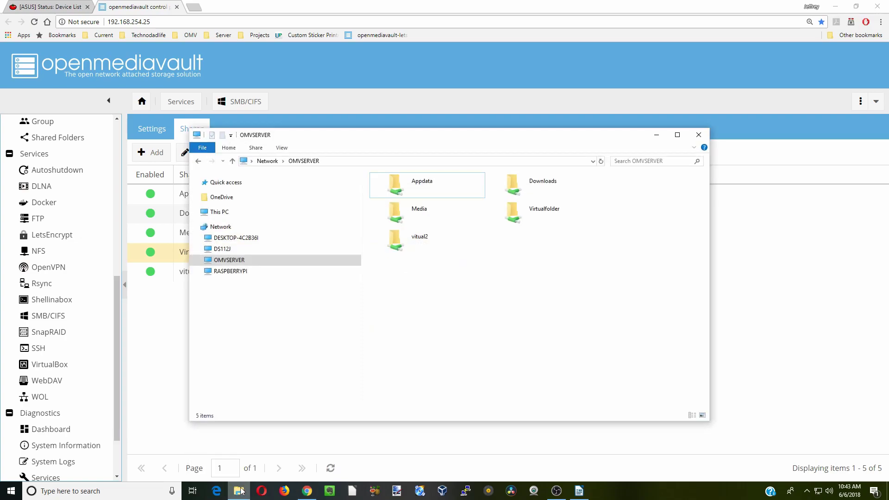
double_click(538, 221)
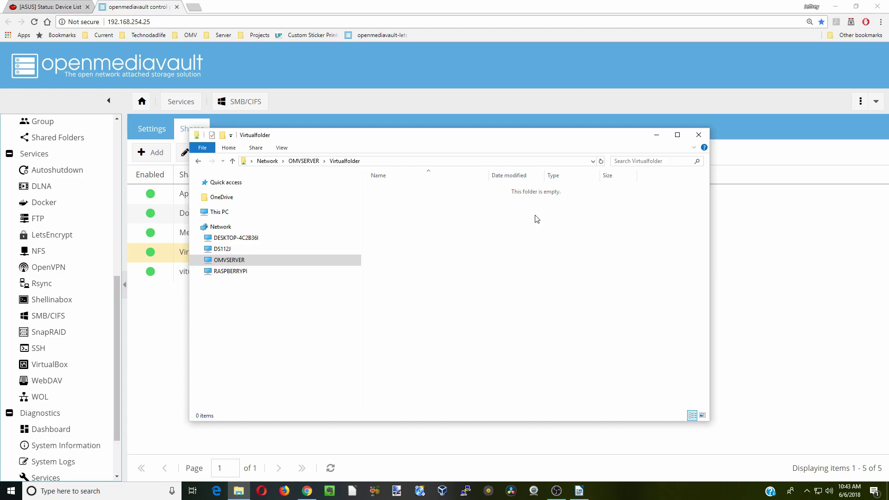
left_click(656, 134)
Step: Enable VirtualBox with advanced options, set Virtualfolder as the VM directory, and save
left_click(70, 367)
left_click(214, 205)
left_click(209, 329)
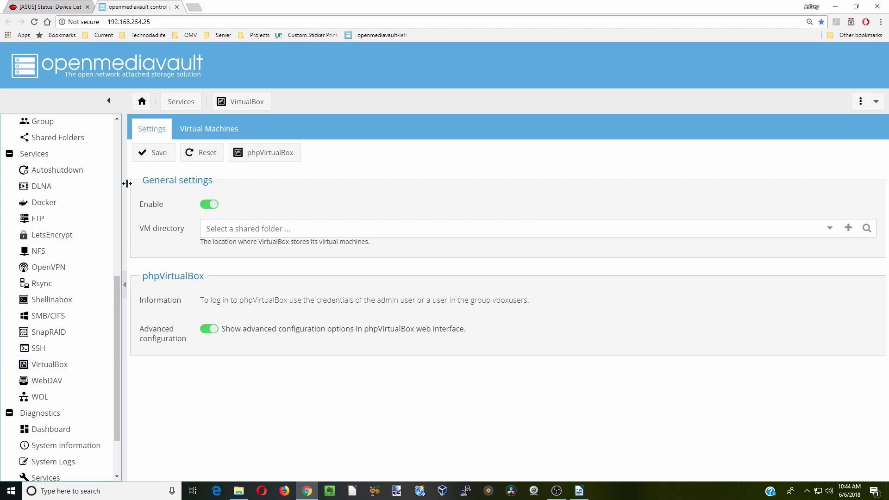
left_click(160, 157)
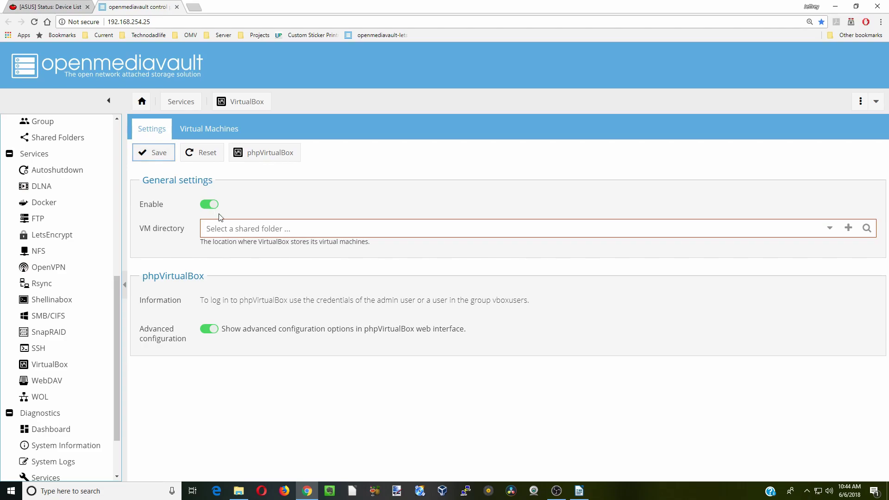
left_click(258, 232)
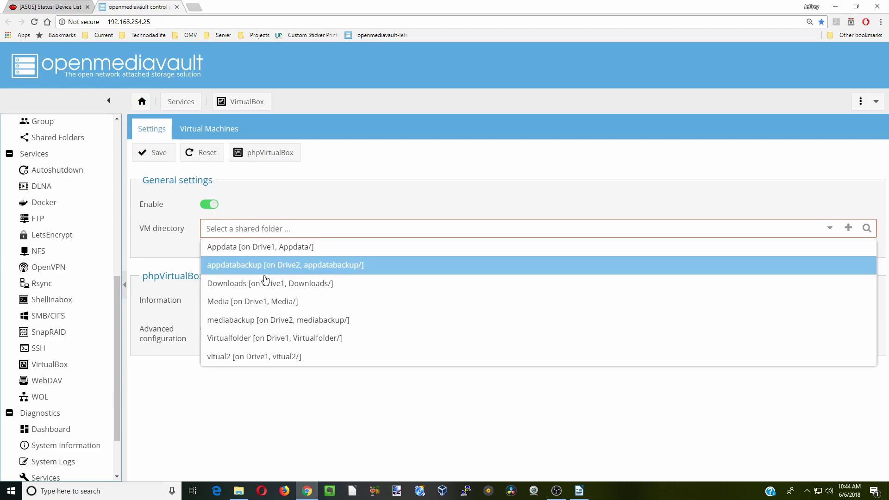
left_click(272, 338)
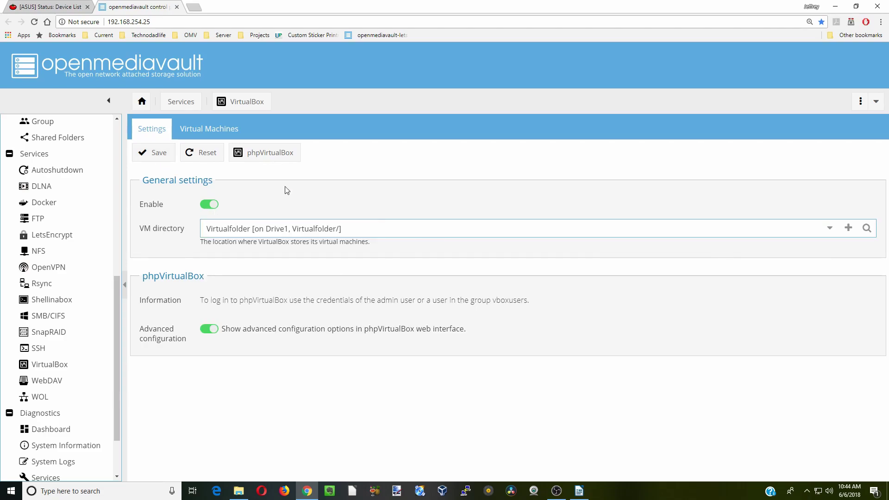
left_click(161, 160)
Step: Apply the saved VirtualBox configuration and log in to phpVirtualBox
left_click(793, 135)
left_click(421, 292)
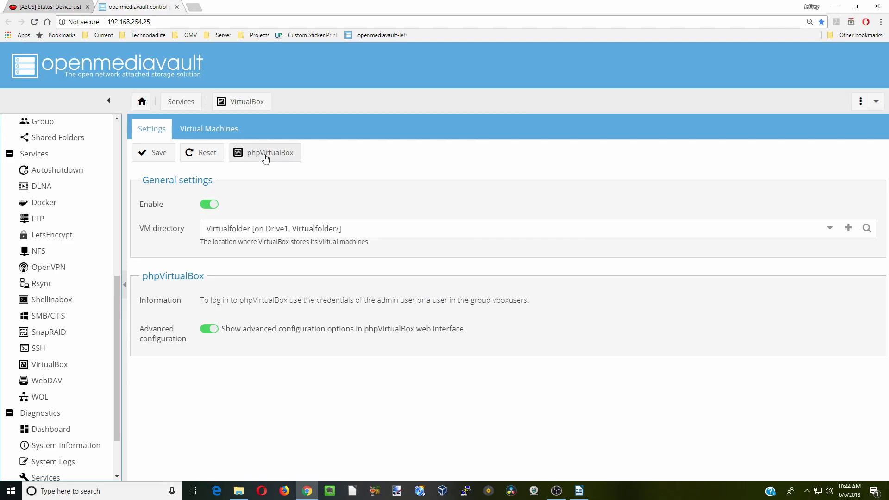
left_click(266, 158)
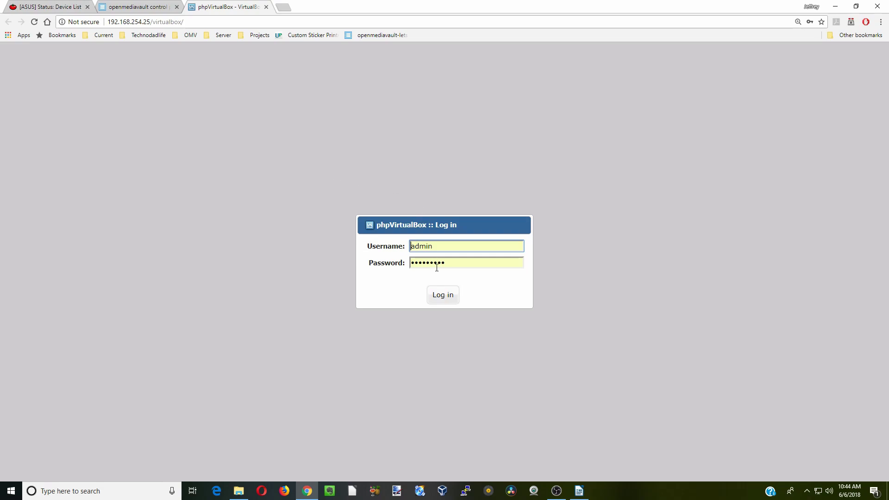
left_click(445, 298)
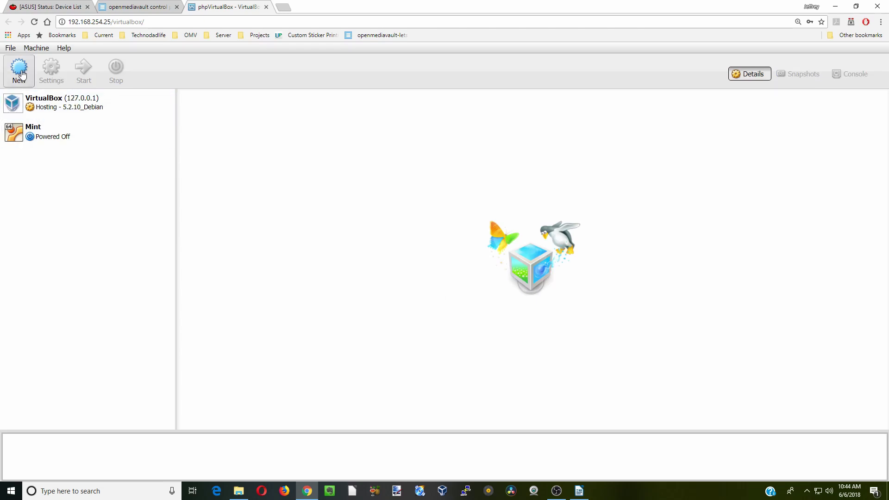
Step: Name the new VM 'ubuntu server' with version Ubuntu (64-bit)
left_click(22, 74)
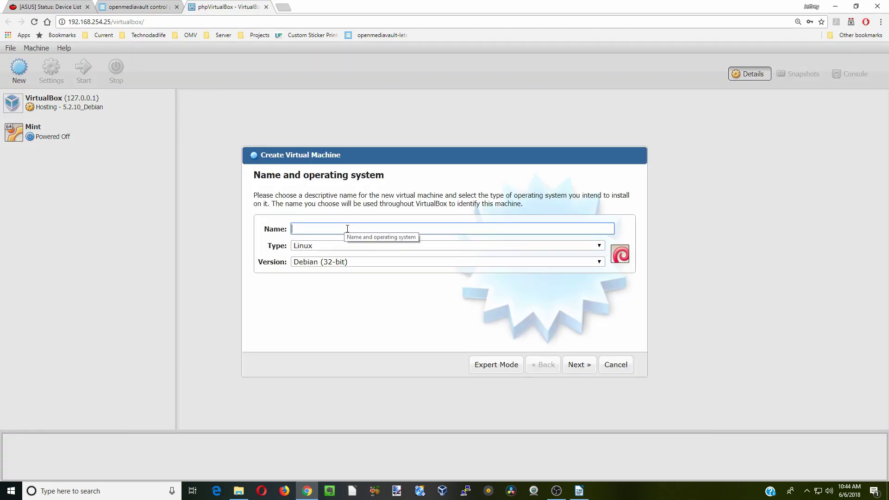
type("ubuntu server")
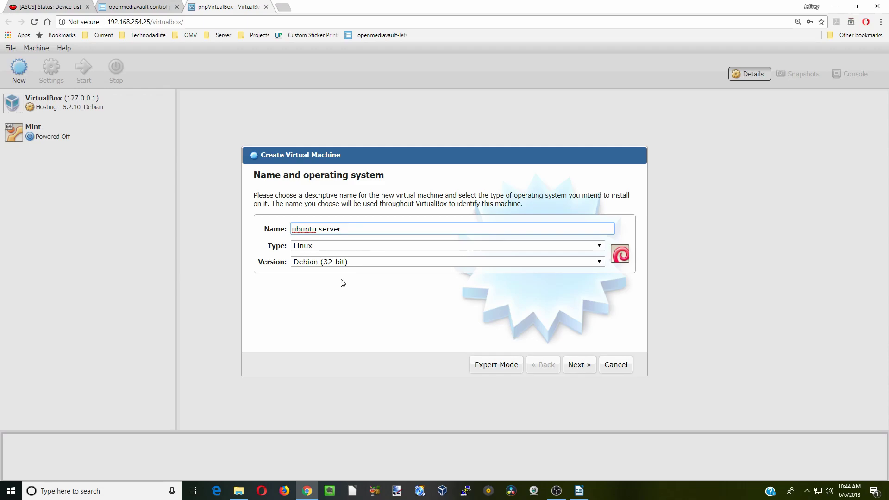
left_click(373, 263)
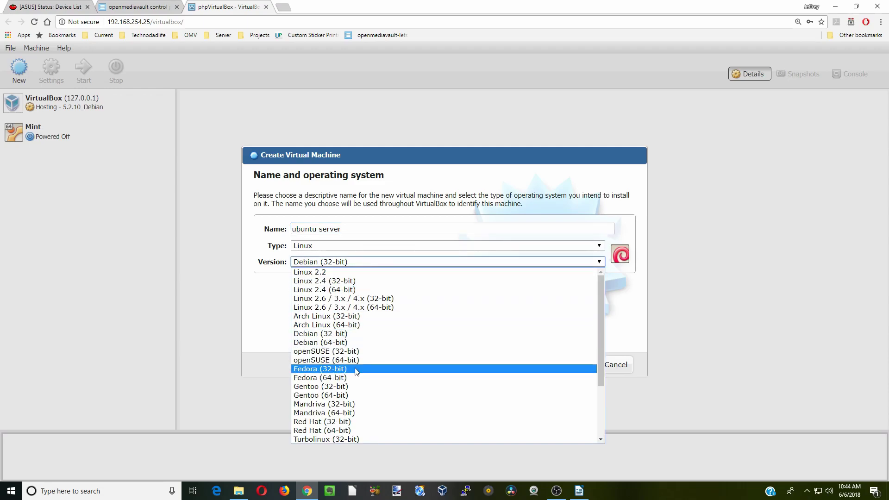
scroll(356, 370, "down", 3)
left_click(337, 386)
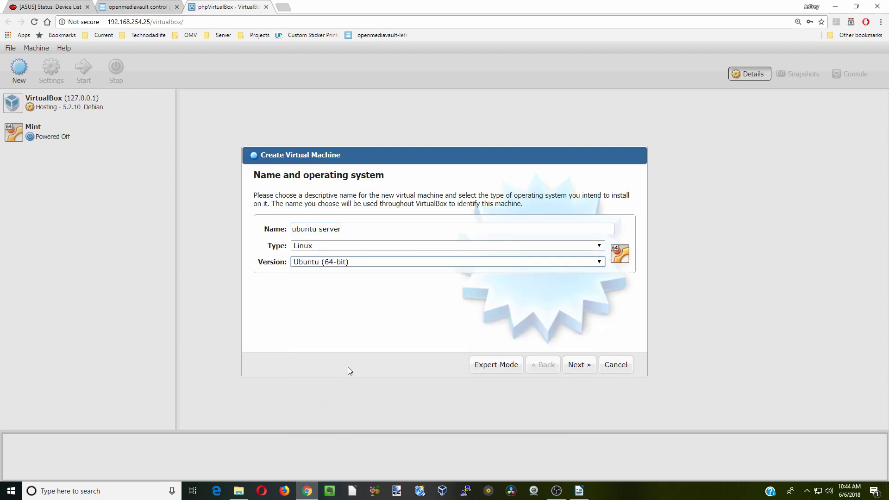
Step: Keep 1024 MB memory and create a dynamically allocated 10 GB virtual disk
left_click(578, 365)
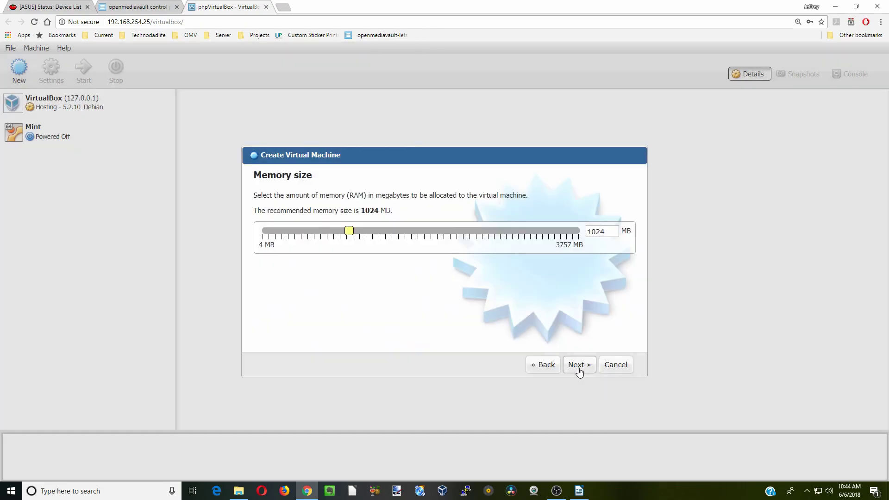
left_click(578, 366)
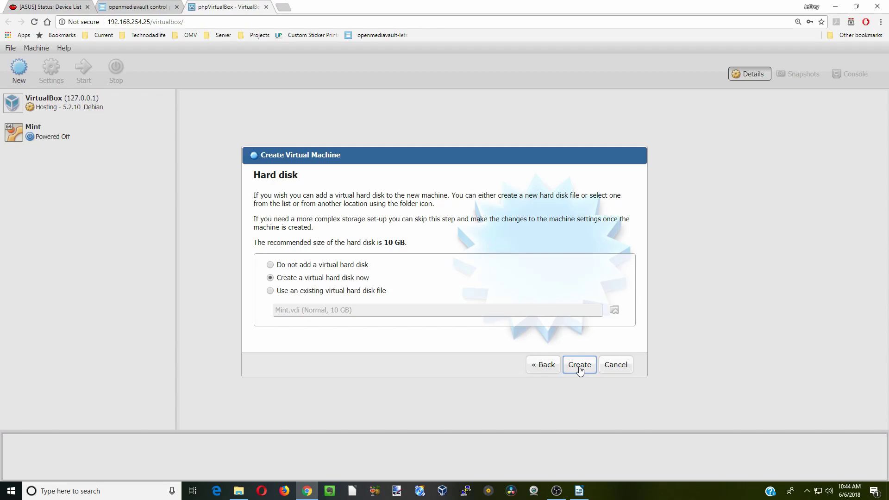
left_click(579, 366)
left_click(579, 382)
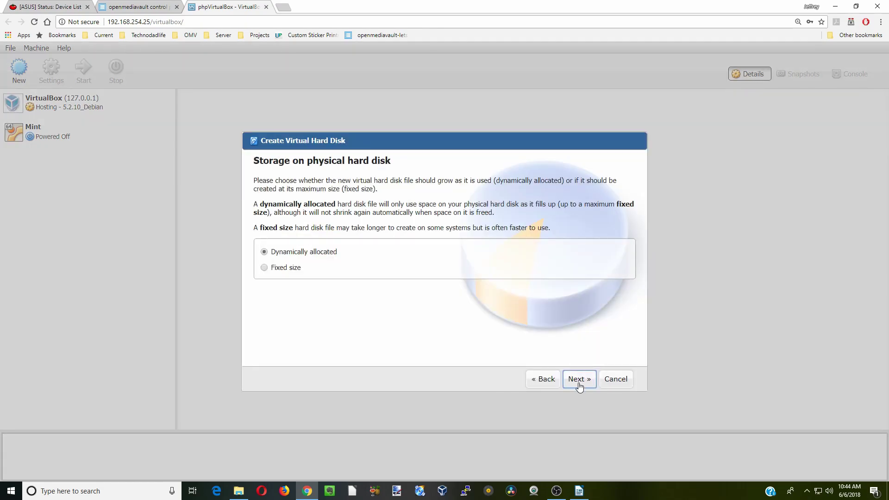
left_click(578, 380)
left_click(579, 379)
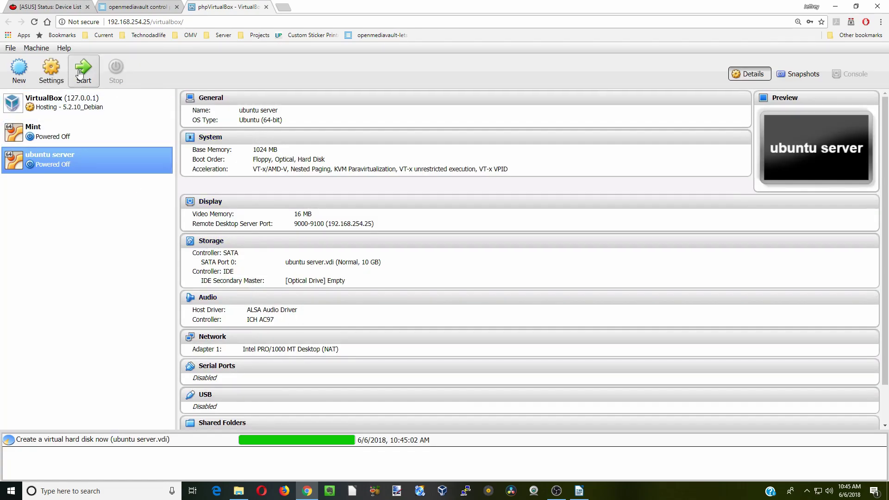
Step: Remove Floppy from the VM's boot order and review its remote display settings
left_click(51, 72)
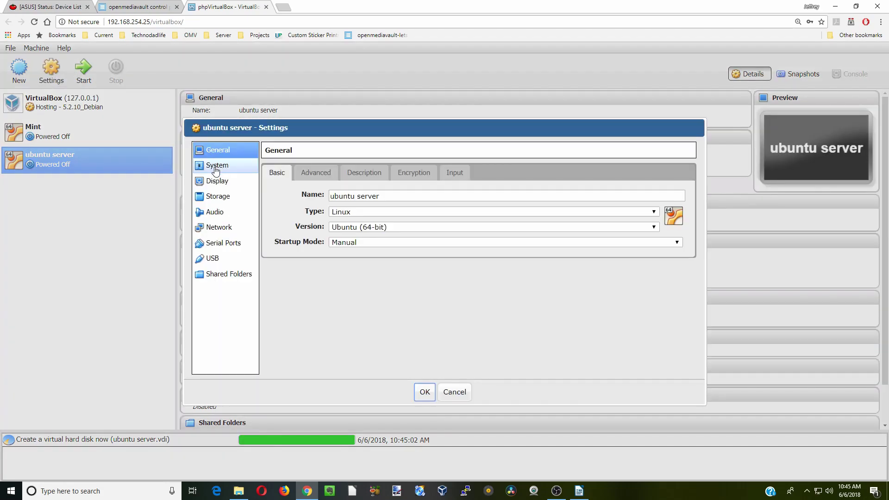
left_click(217, 166)
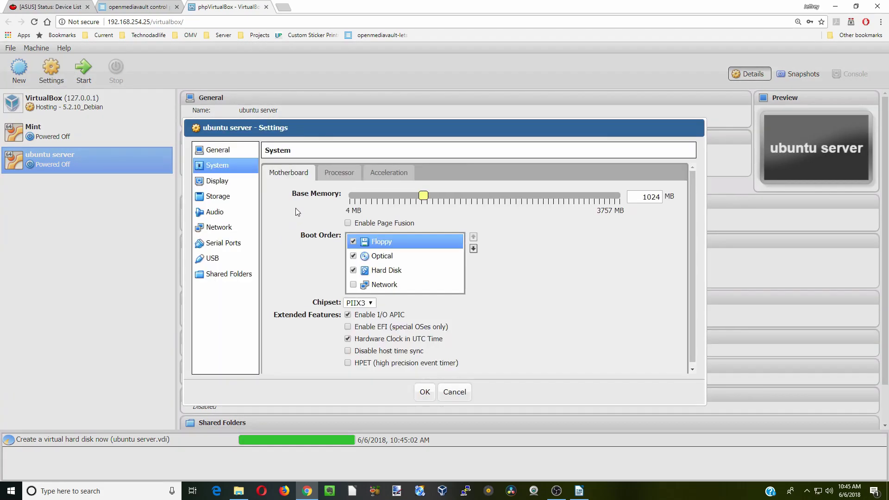
left_click(353, 242)
left_click(233, 185)
left_click(330, 172)
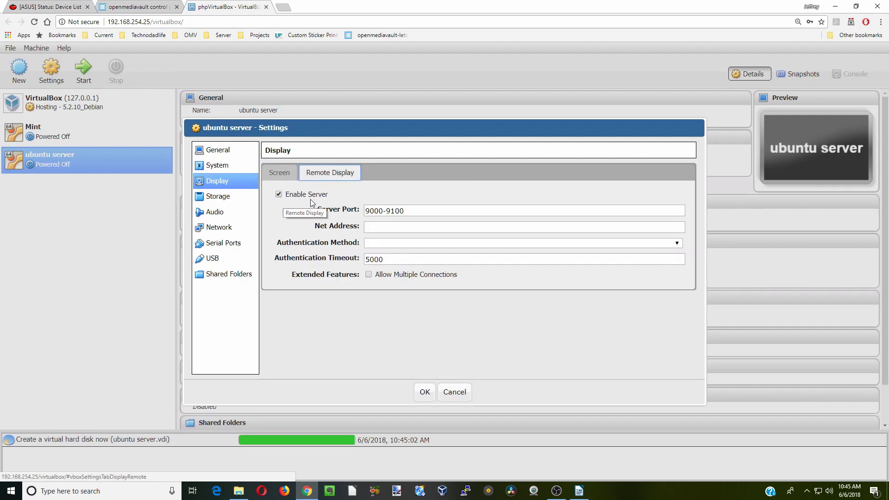
Step: Attach ubuntu-16.04.4-server-amd64.iso as an optical drive on the SATA controller
left_click(226, 196)
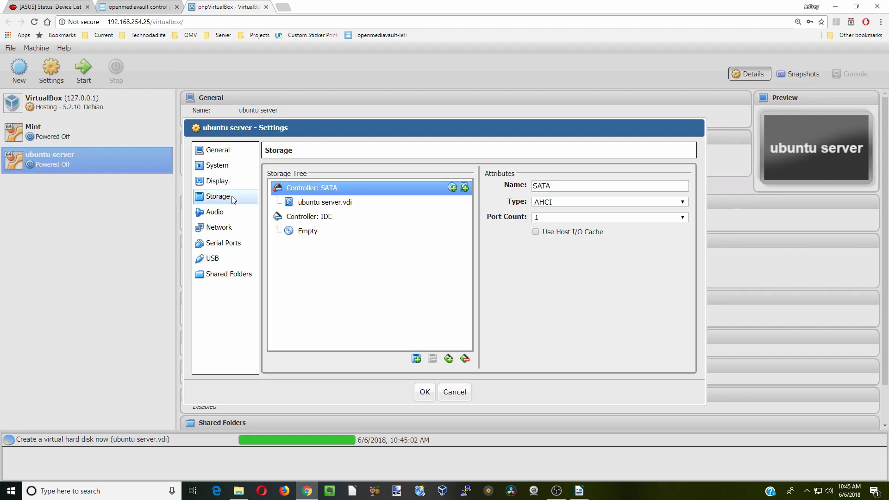
left_click(452, 188)
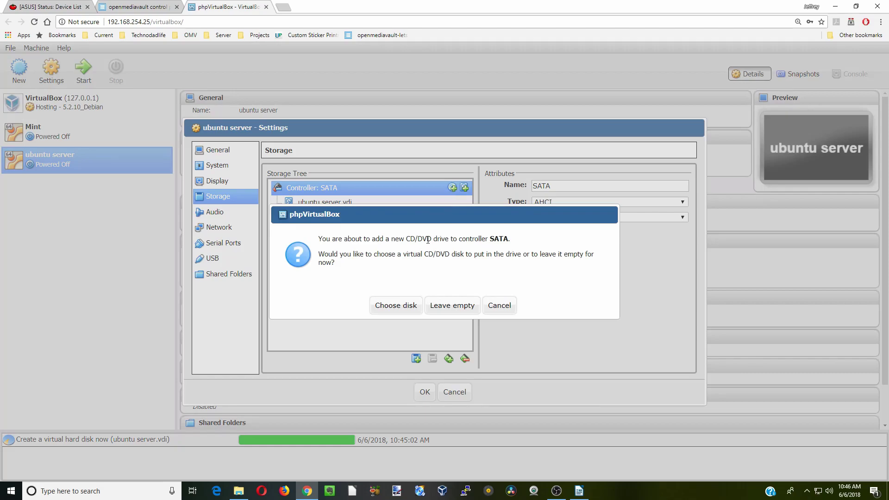
left_click(397, 306)
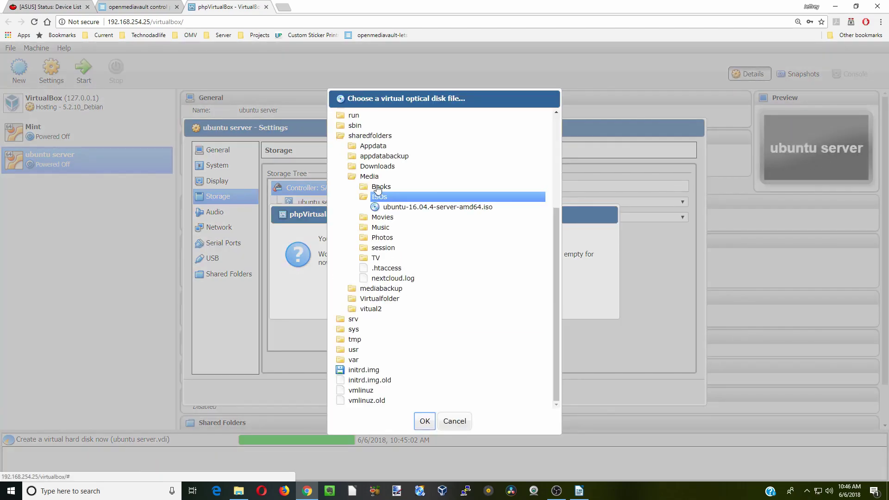
left_click(411, 208)
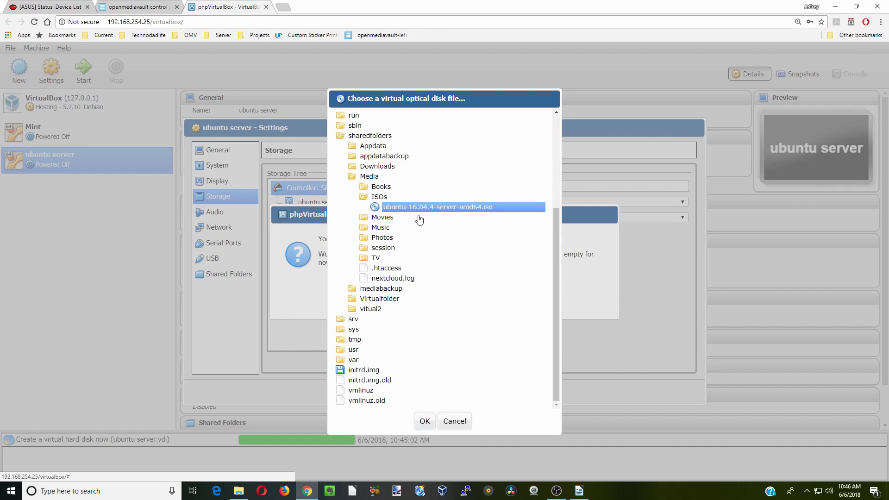
left_click(424, 421)
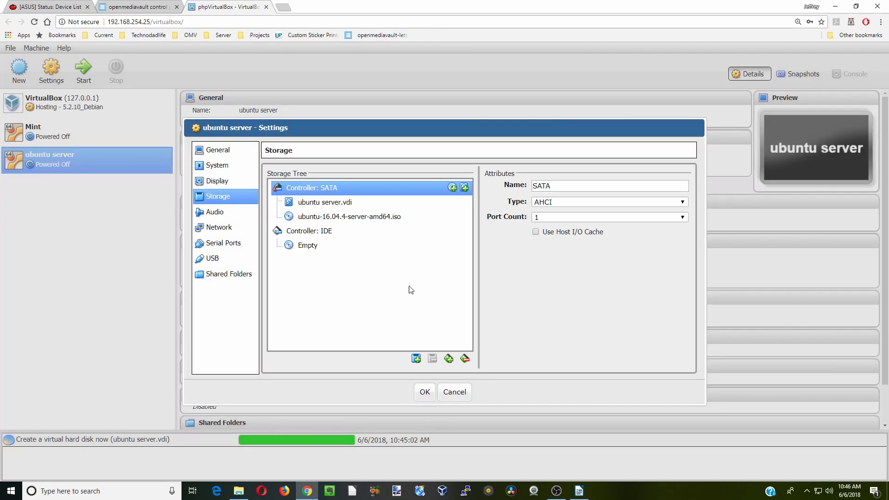
Step: Disable audio and attach the network adapter as Bridged Adapter
left_click(214, 212)
left_click(273, 175)
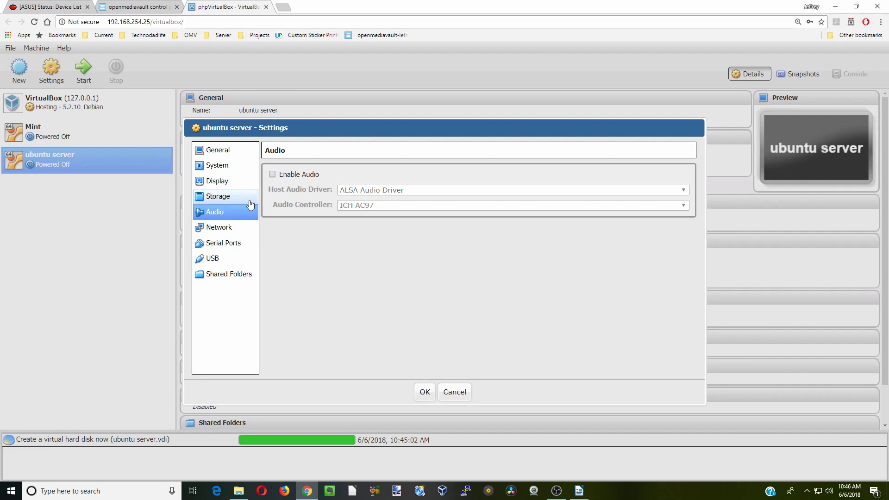
left_click(218, 227)
left_click(421, 210)
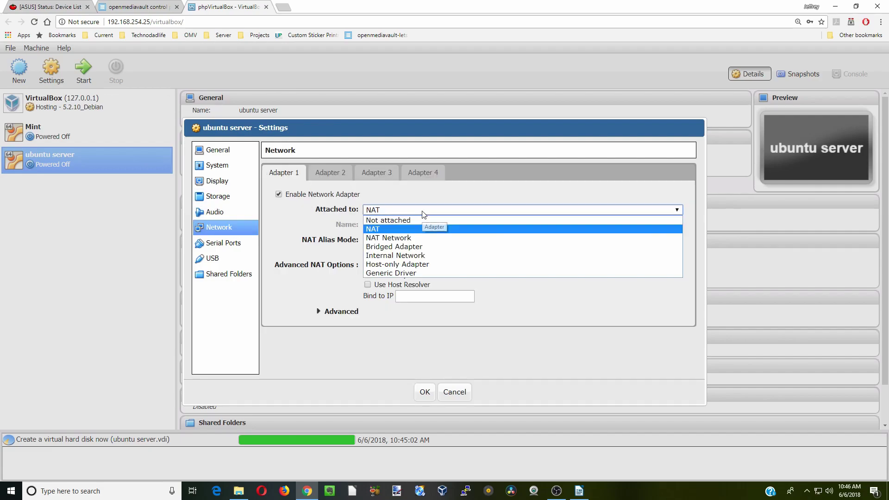
left_click(398, 247)
Step: Enable the USB 2.0 (EHCI) controller and save the VM settings
left_click(229, 243)
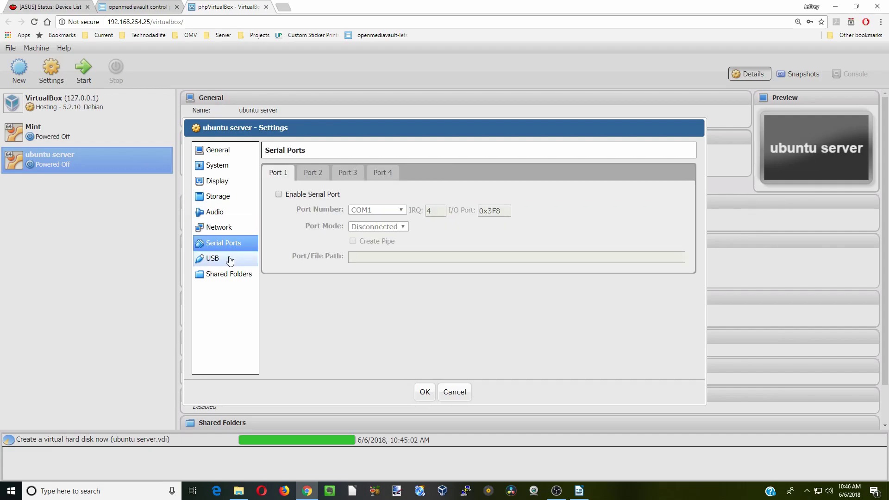
left_click(230, 259)
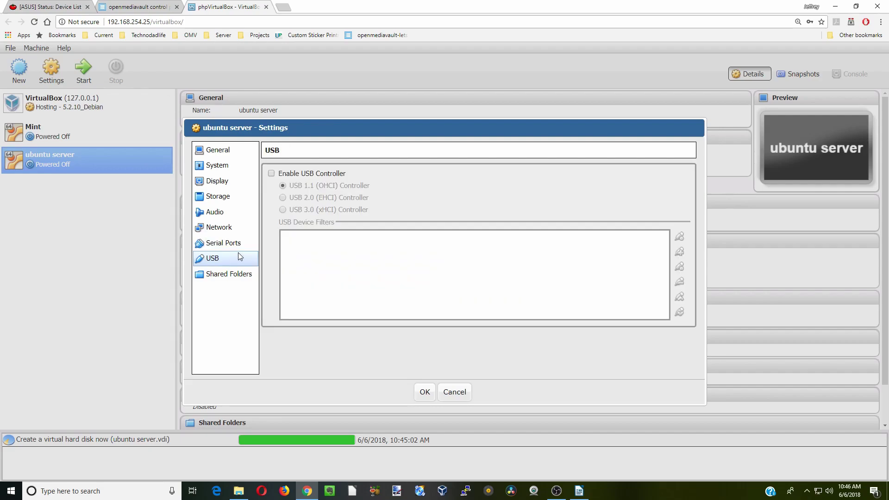
left_click(271, 175)
left_click(283, 198)
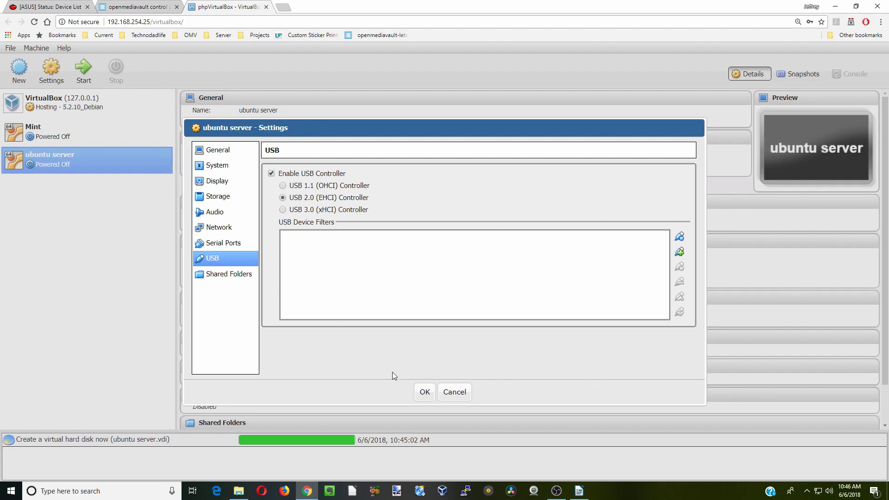
left_click(423, 392)
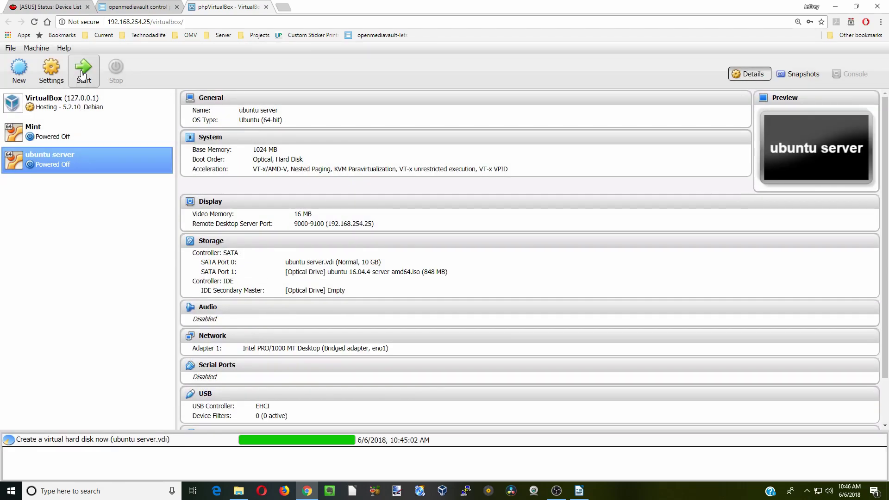
Step: Boot the VM from ubuntu-16.04.4-server-amd64.iso and download its port 9000 Remote Desktop file
left_click(82, 74)
left_click(596, 246)
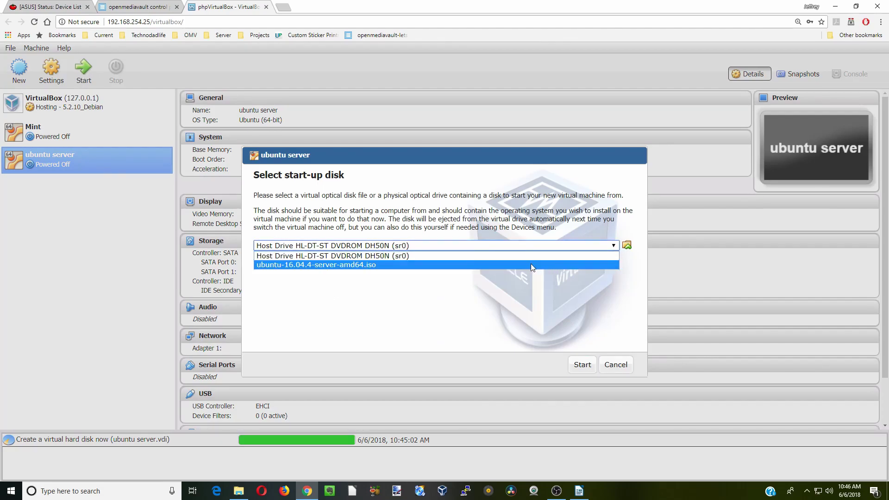
left_click(530, 265)
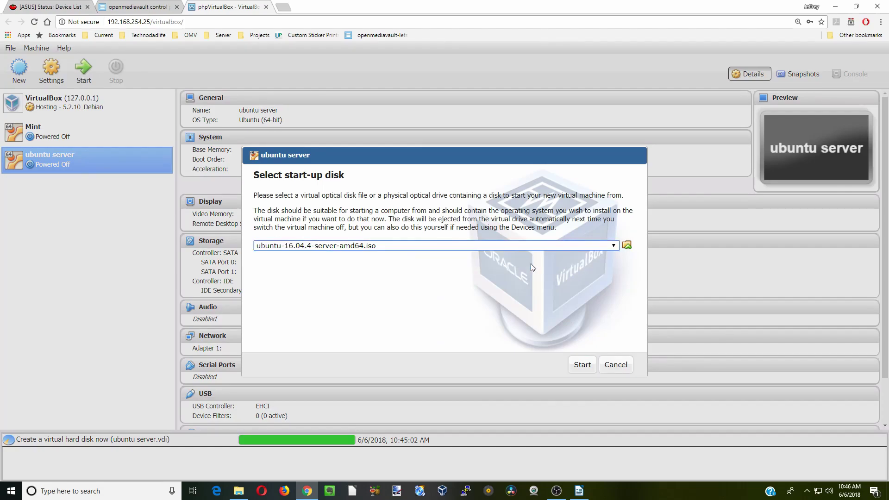
left_click(582, 365)
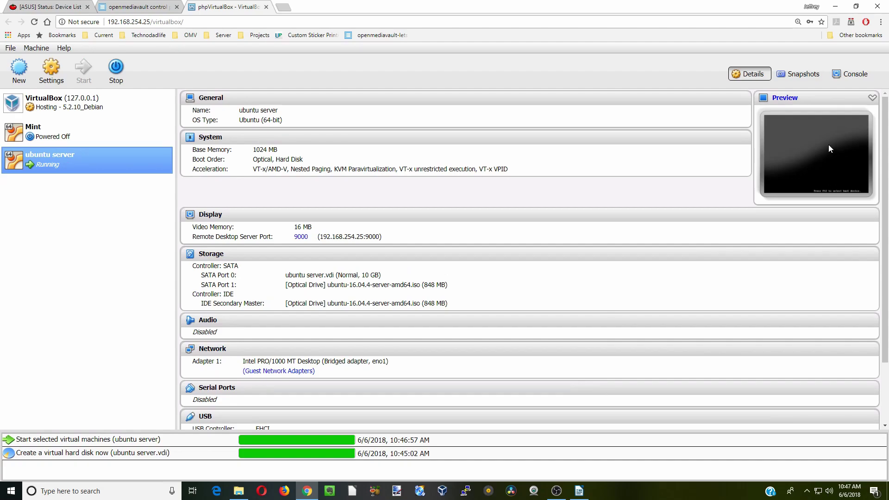
left_click(300, 237)
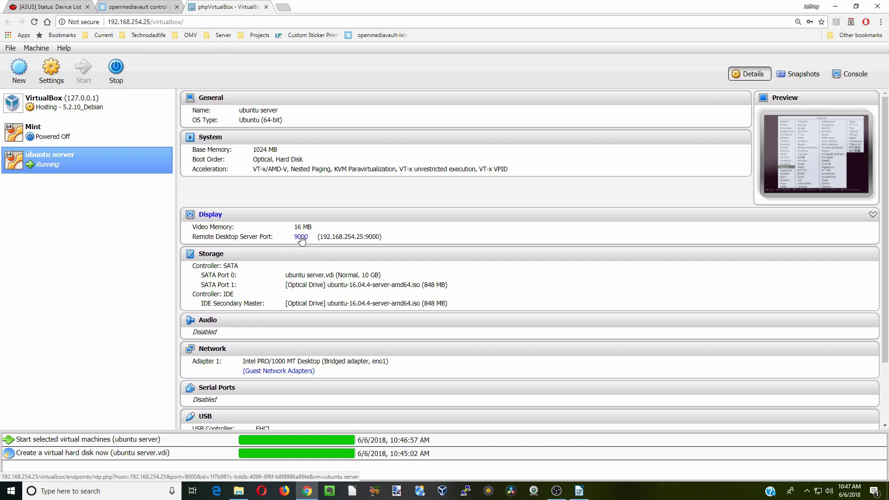
Step: Open the downloaded .rdp file and accept the unknown-publisher and certificate warnings
left_click(94, 470)
left_click(112, 412)
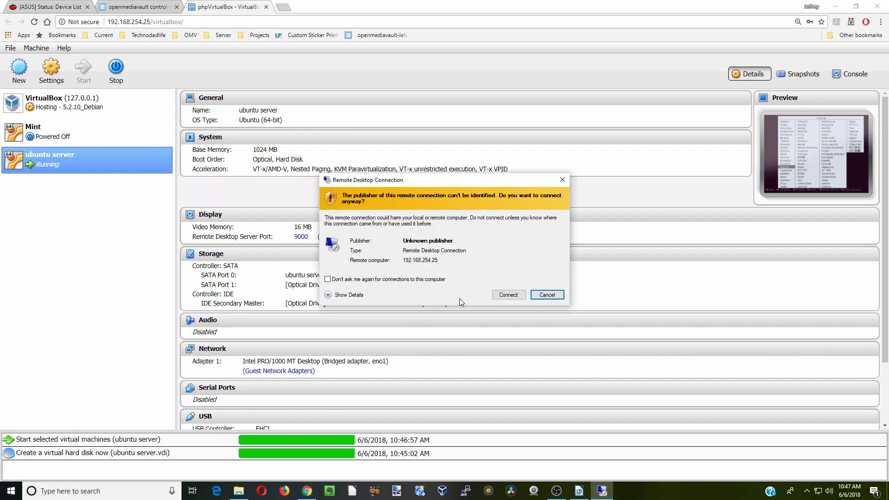
left_click(509, 295)
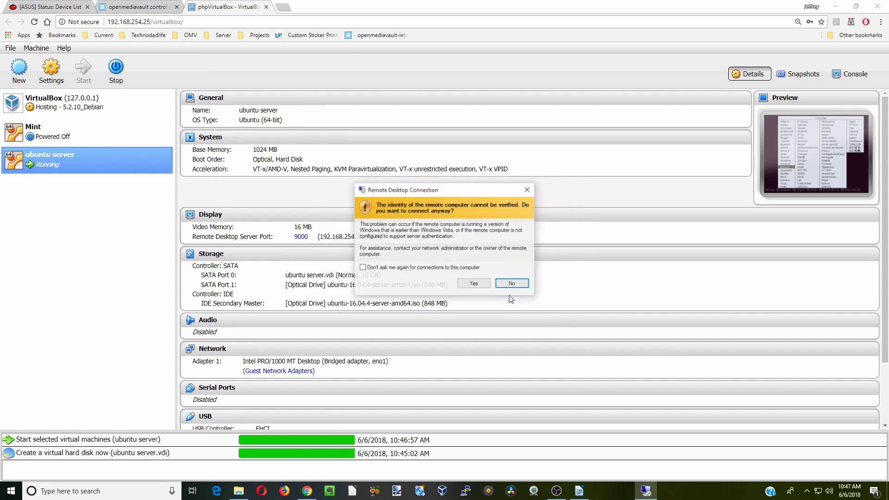
left_click(472, 283)
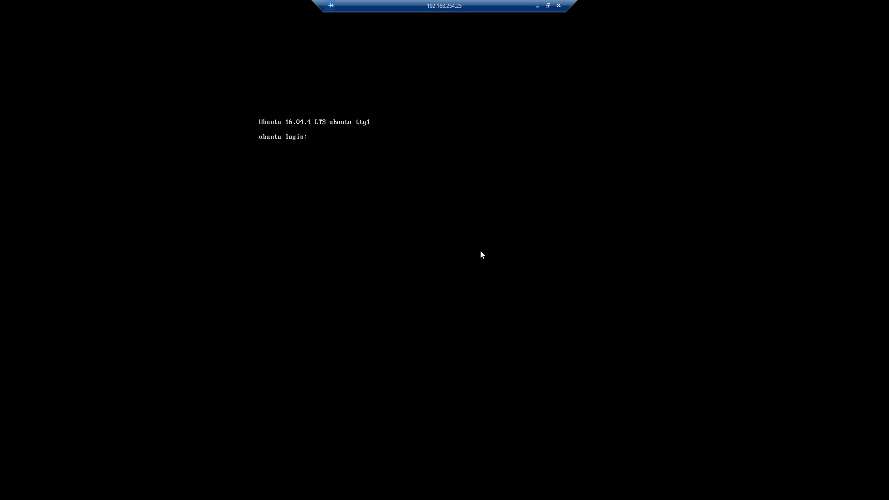
Step: Restore the full-screen Remote Desktop session to a window, then resize and reposition it over phpVirtualBox
left_click(547, 6)
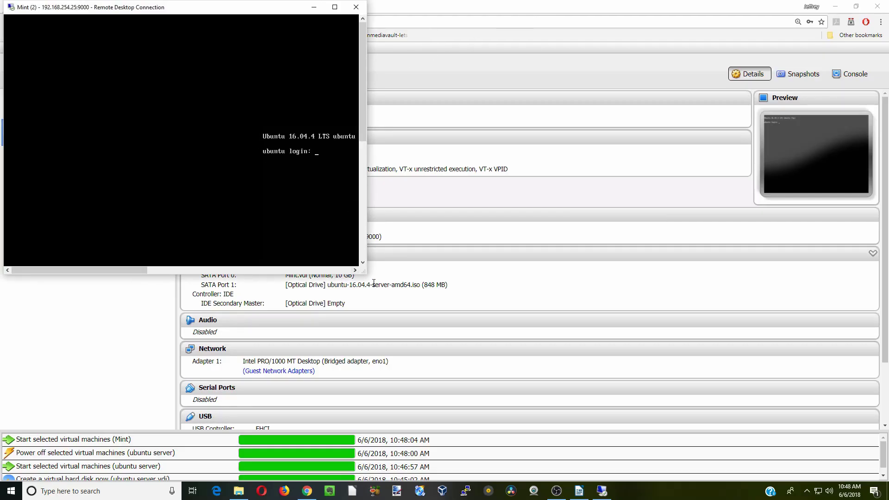
left_click_drag(366, 274, 684, 271)
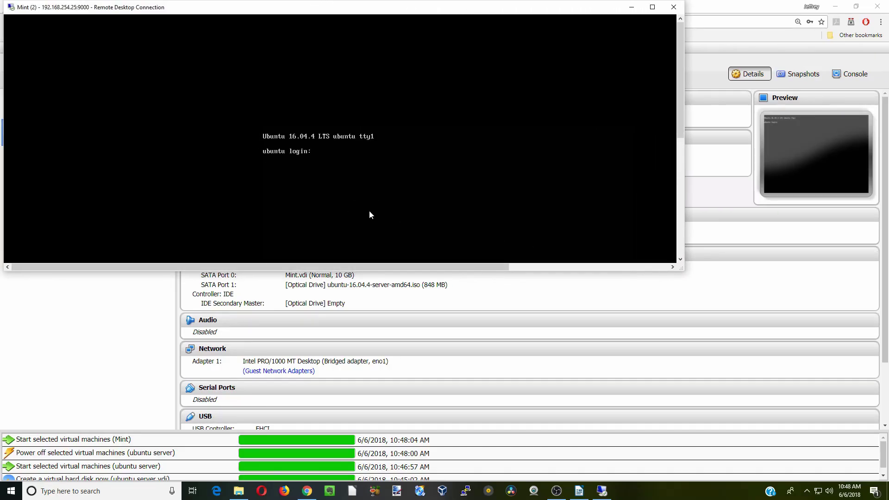
left_click_drag(2, 133, 138, 133)
left_click_drag(553, 7, 597, 39)
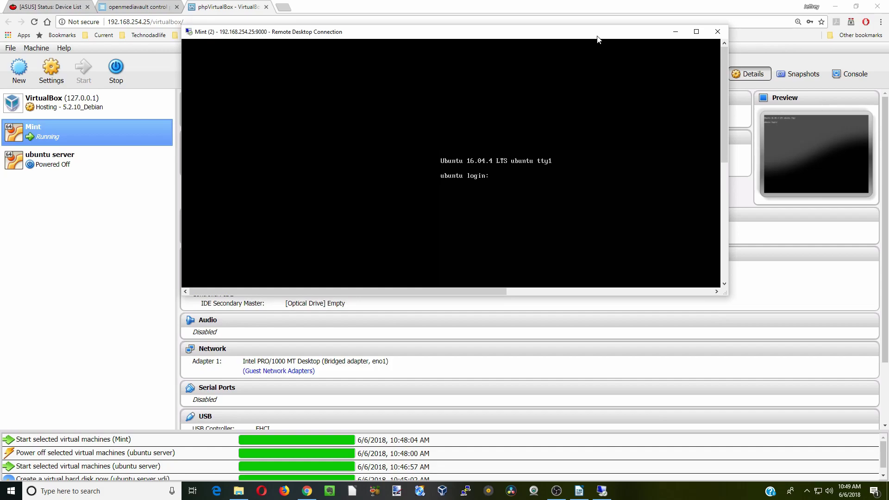